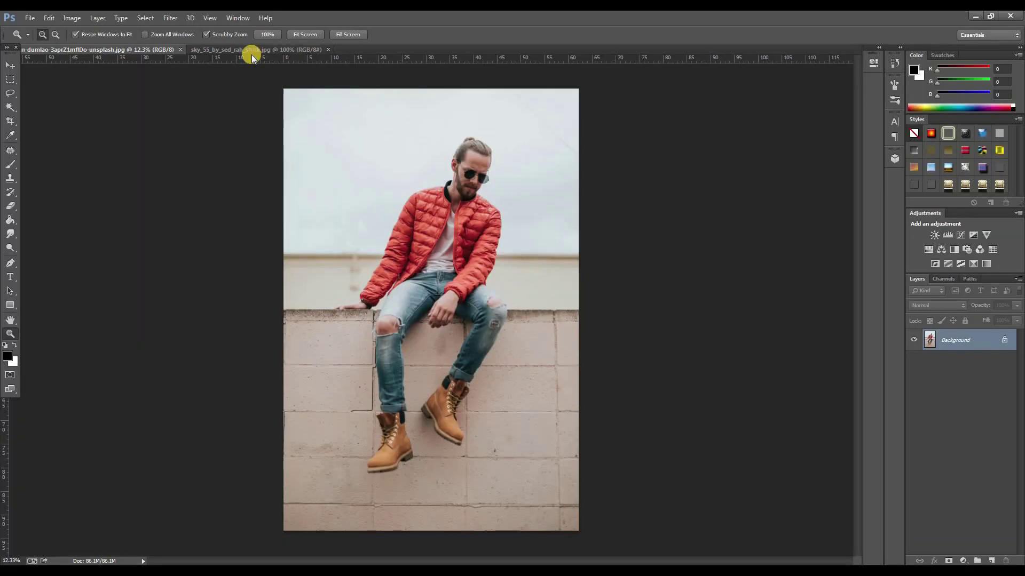
# Copy the cloudy sky image into the document with the man in the red jacket as a new layer.
pyautogui.click(252, 50)
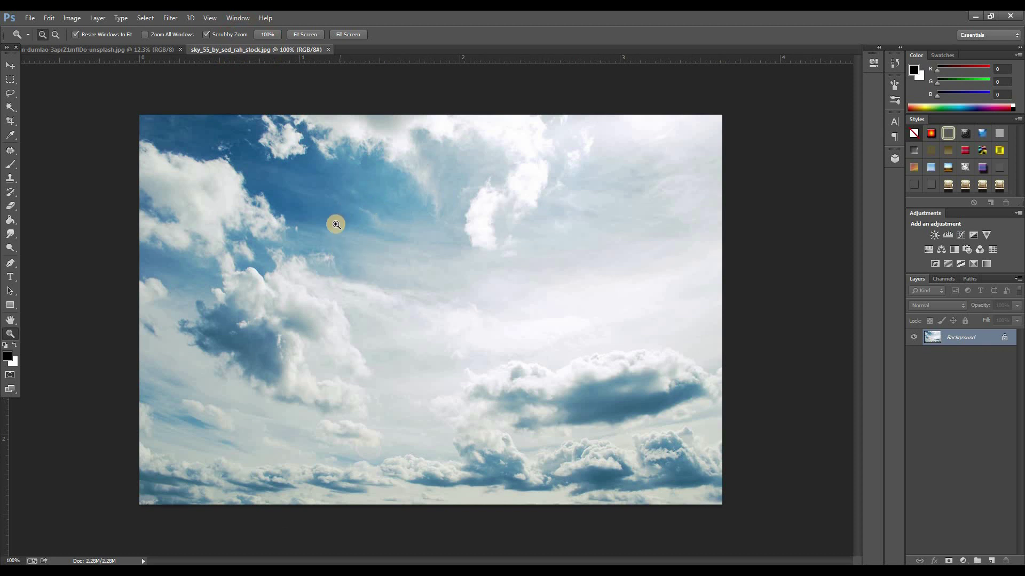
pyautogui.moveTo(231, 154); pyautogui.dragTo(447, 215)
pyautogui.press('v')
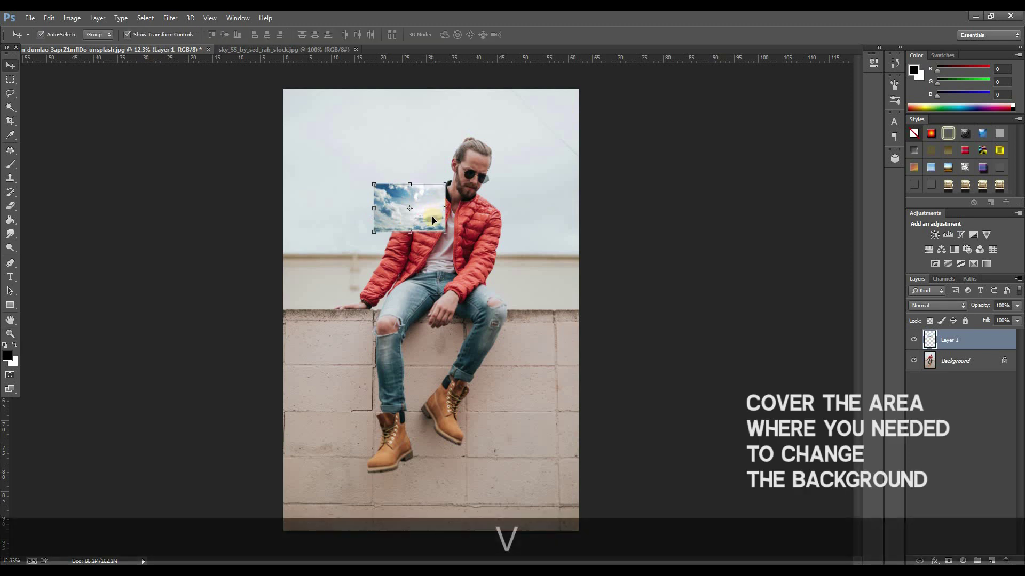
# Enlarge the sky layer proportionally and position it to cover the upper part of the photo, including the whole original sky.
pyautogui.hotkey('ctrl', 't')
pyautogui.moveTo(446, 231); pyautogui.dragTo(713, 395)
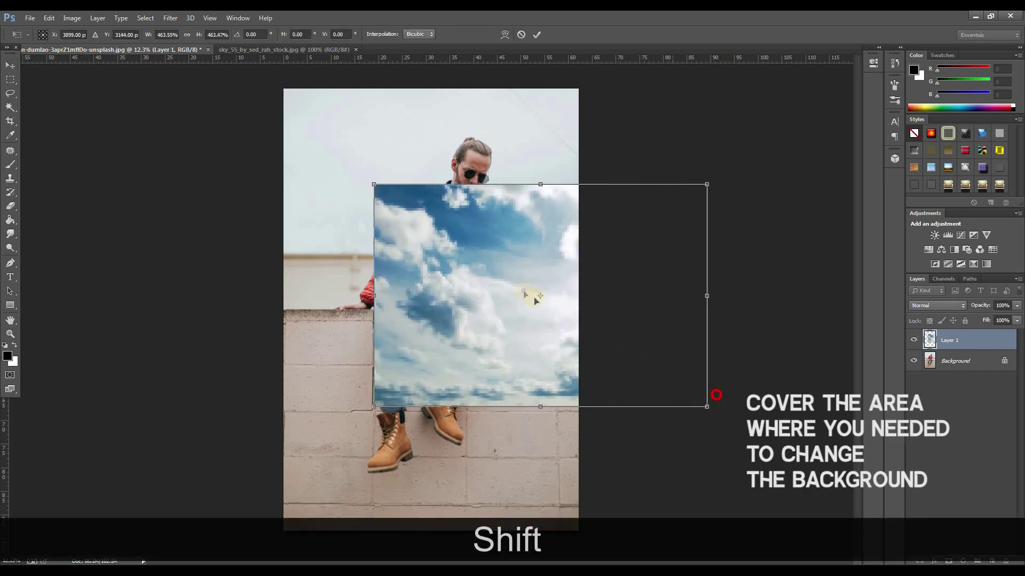
pyautogui.moveTo(522, 286); pyautogui.dragTo(407, 183)
pyautogui.moveTo(590, 297); pyautogui.dragTo(600, 306)
pyautogui.moveTo(521, 231); pyautogui.dragTo(519, 298)
pyautogui.press('Return')
# In the sky layer's Blending Options, split the black Blend If marker of the Underlying Layer to 199 / 224.
pyautogui.press('z')
pyautogui.press('space')
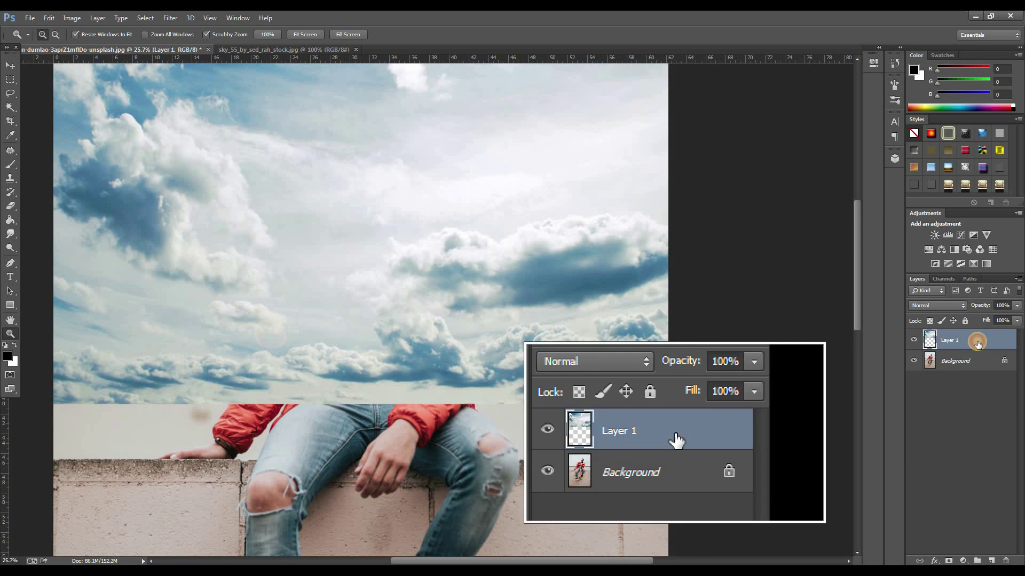
pyautogui.doubleClick(977, 340)
pyautogui.moveTo(800, 142); pyautogui.dragTo(603, 176)
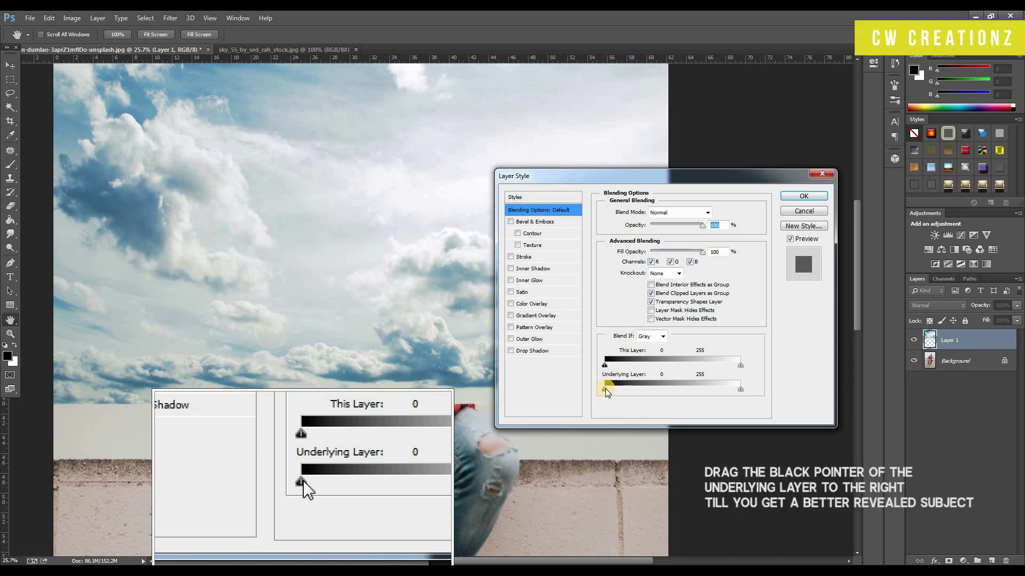
pyautogui.moveTo(605, 388); pyautogui.dragTo(713, 390)
pyautogui.press('alt')
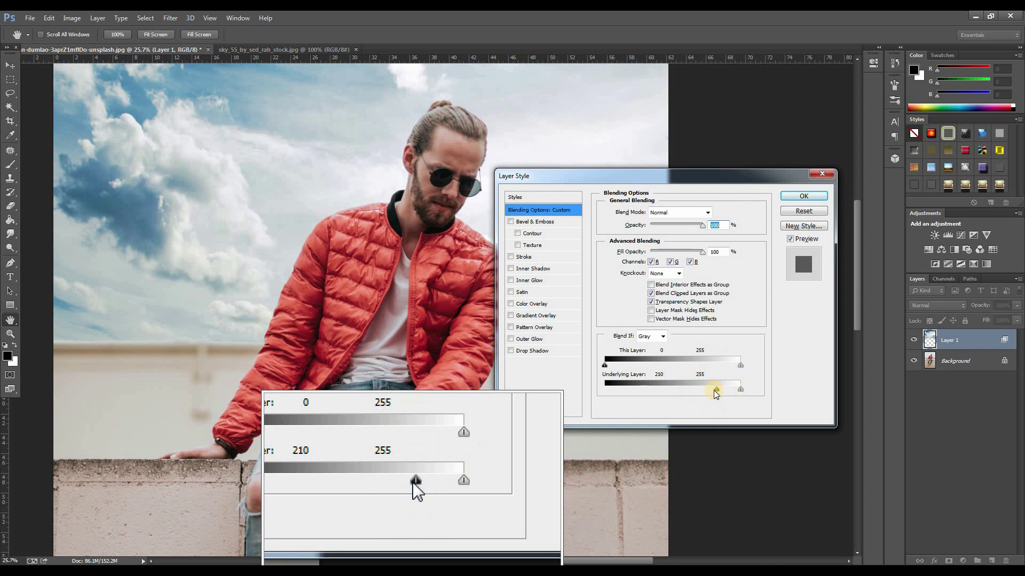
pyautogui.moveTo(714, 391)
pyautogui.mouseDown()
pyautogui.moveTo(696, 391)
pyautogui.moveTo(725, 390)
pyautogui.mouseUp()
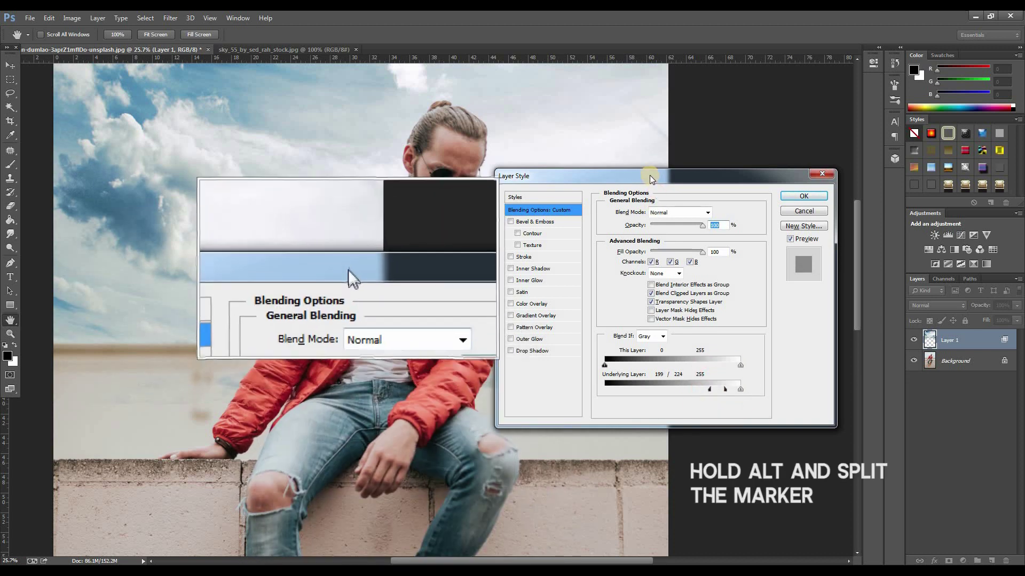
pyautogui.moveTo(655, 179); pyautogui.dragTo(793, 125)
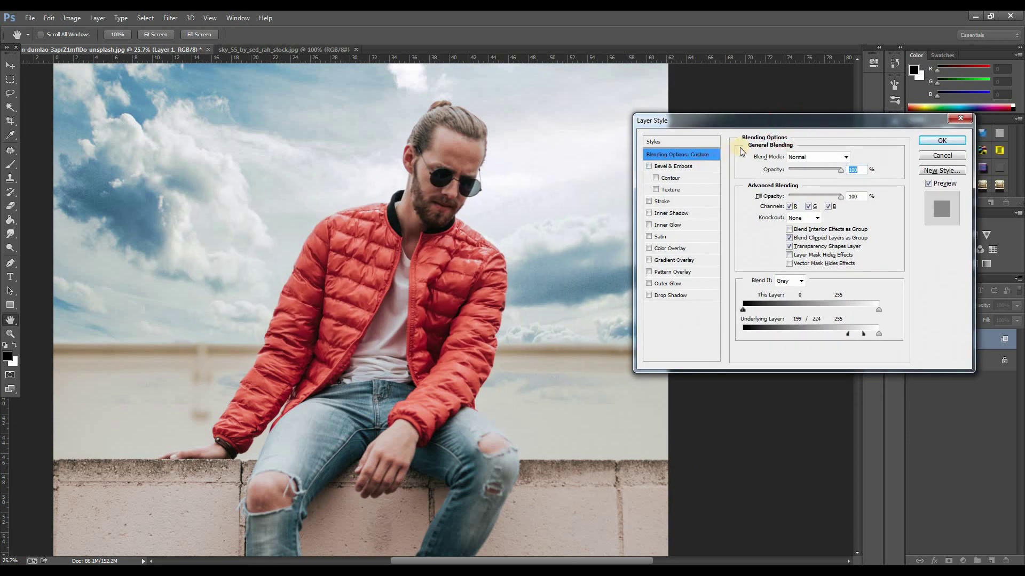
pyautogui.click(938, 142)
# Add a layer mask to the sky layer and paint it black over the beige wall behind the man to remove stray clouds.
pyautogui.press('z')
pyautogui.moveTo(617, 263); pyautogui.dragTo(649, 368)
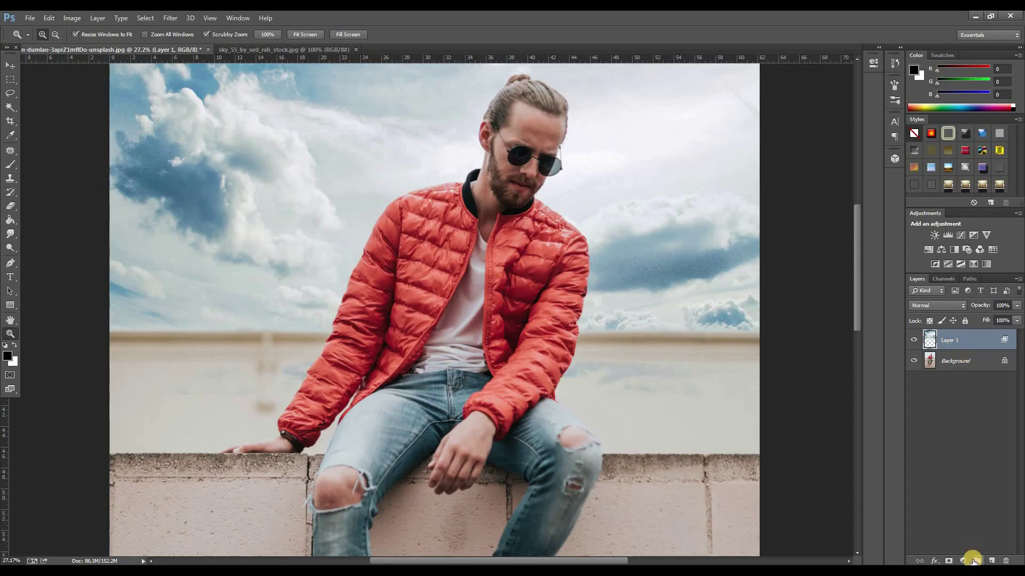
pyautogui.click(950, 561)
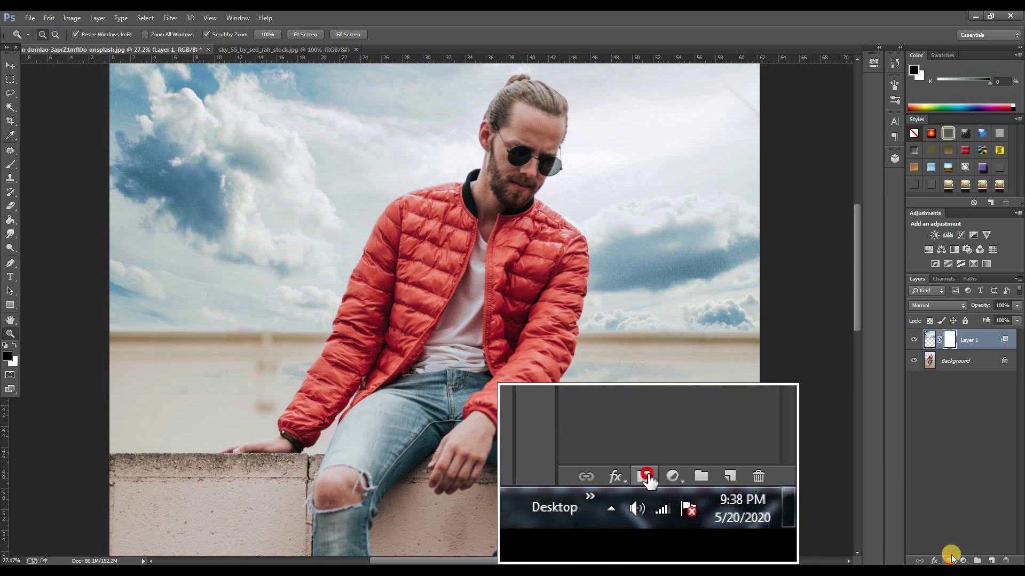
pyautogui.click(958, 344)
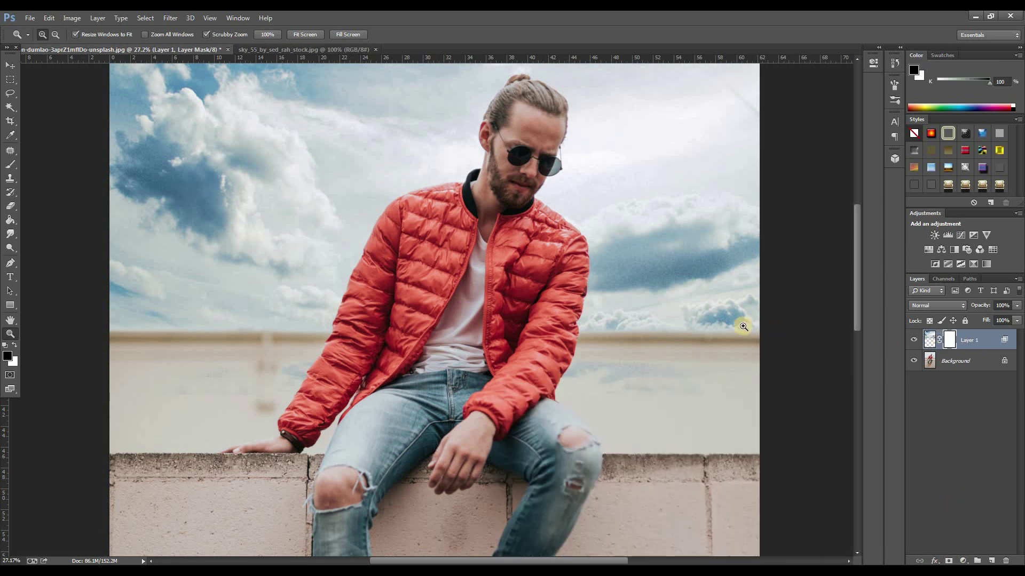
pyautogui.press('b')
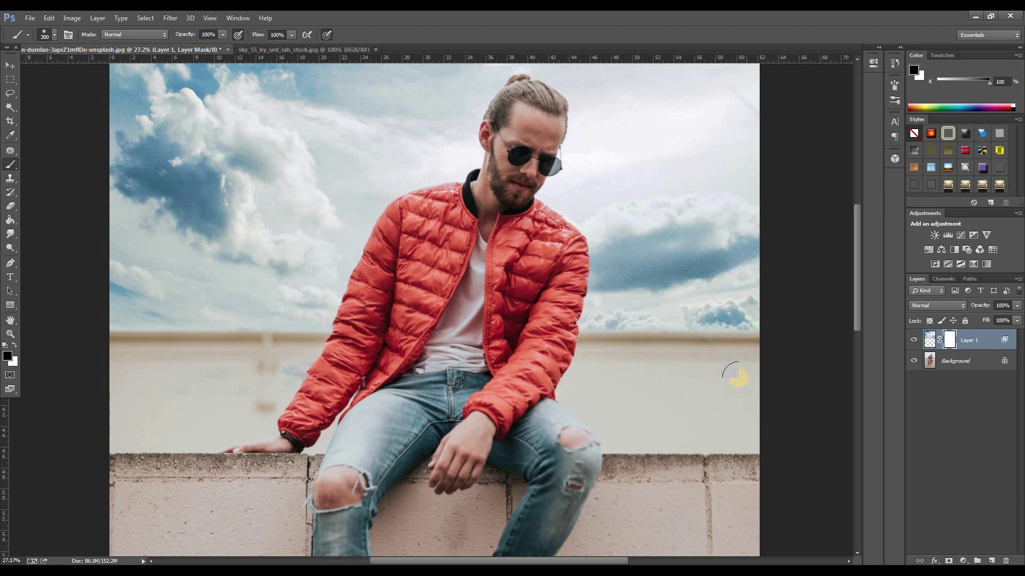
pyautogui.moveTo(622, 372); pyautogui.dragTo(288, 384)
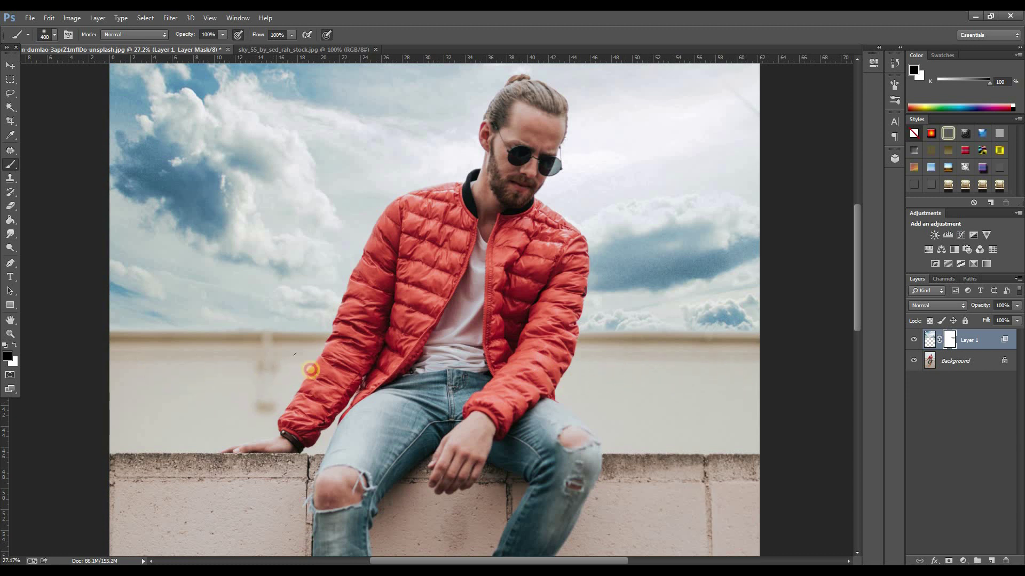
pyautogui.press('[')
# Toggle the sky layer's visibility to compare the photo before and after the sky replacement.
pyautogui.scroll(5, 614, 349)
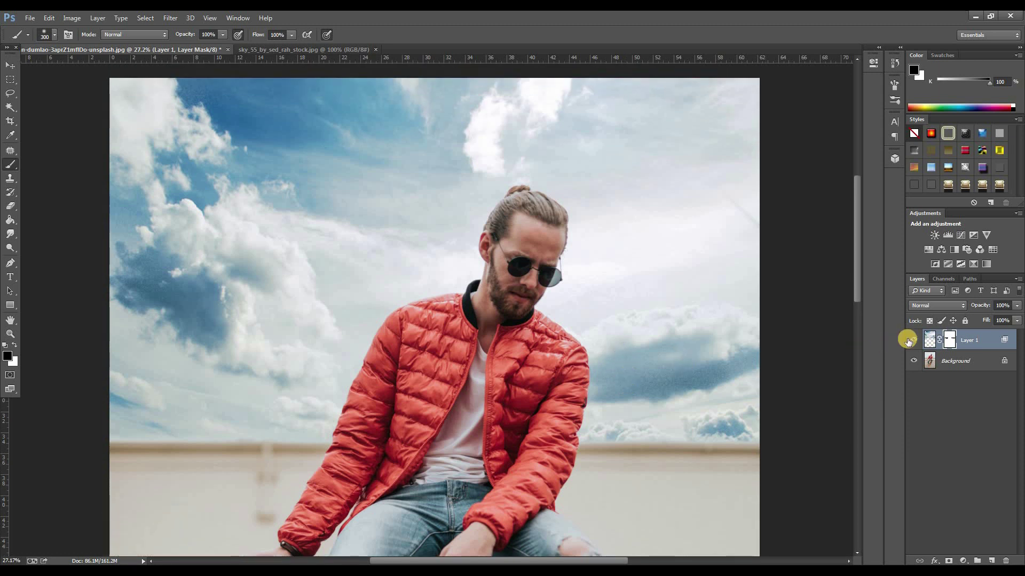
pyautogui.click(920, 339)
pyautogui.click(920, 340)
pyautogui.click(920, 340)
pyautogui.click(920, 339)
pyautogui.click(921, 340)
pyautogui.click(920, 340)
pyautogui.click(920, 339)
pyautogui.click(920, 340)
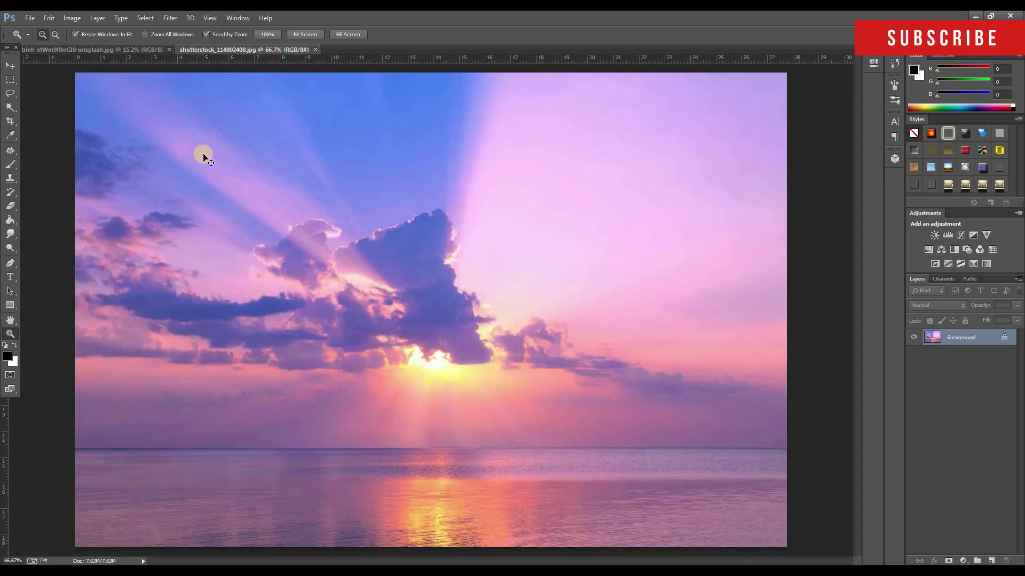
# Copy the sunset image into the snowy wall photo and enlarge it to cover everything down to the man's boots.
pyautogui.press('v')
pyautogui.moveTo(141, 78); pyautogui.dragTo(355, 107)
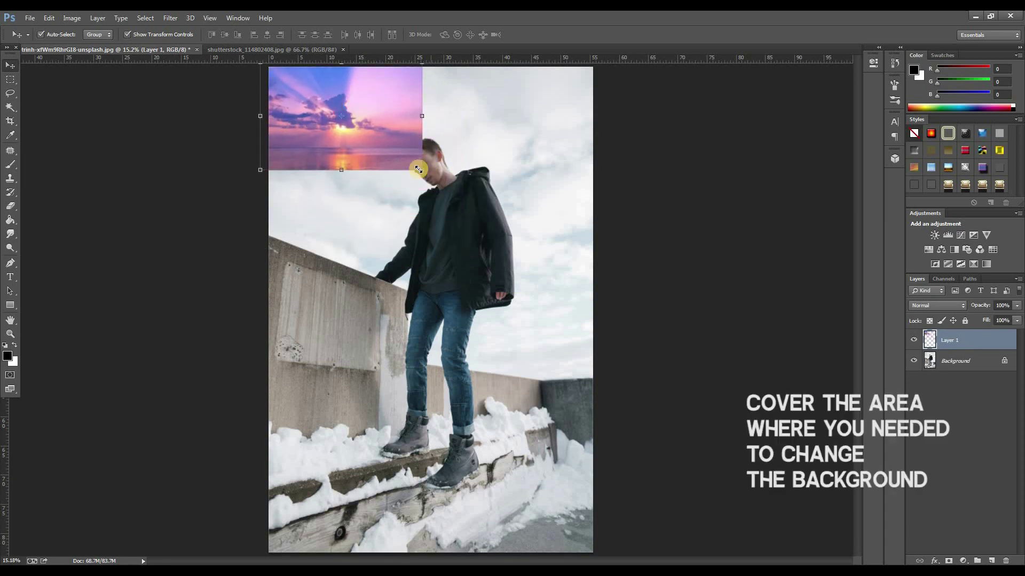
pyautogui.moveTo(422, 169); pyautogui.dragTo(534, 314)
pyautogui.press('Return')
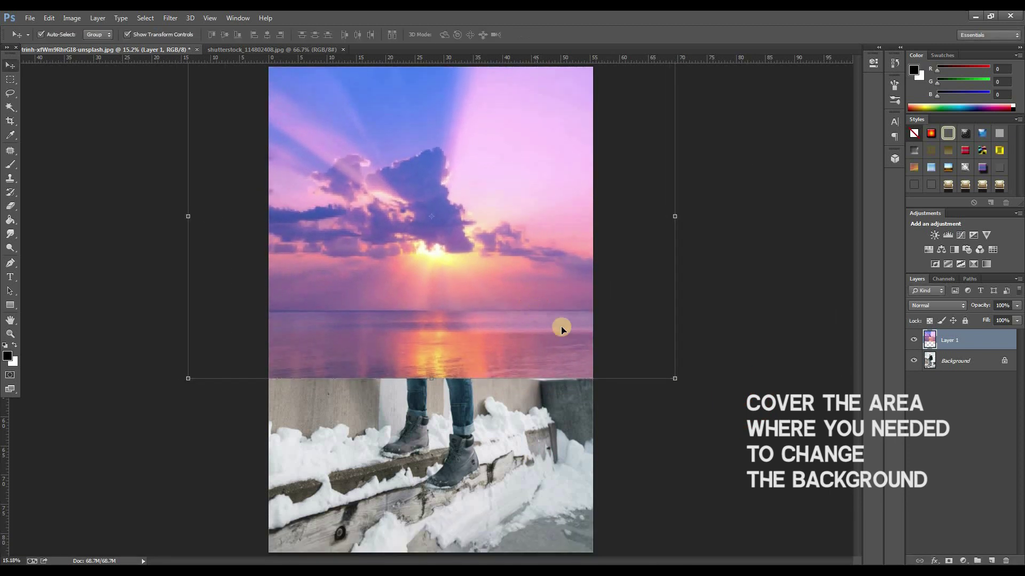
pyautogui.moveTo(676, 381); pyautogui.dragTo(784, 448)
pyautogui.moveTo(536, 360); pyautogui.dragTo(524, 362)
pyautogui.press('Return')
# In the sunset layer's Blending Options, raise and split the Underlying Layer's black Blend If marker until the man shows through.
pyautogui.click(975, 343)
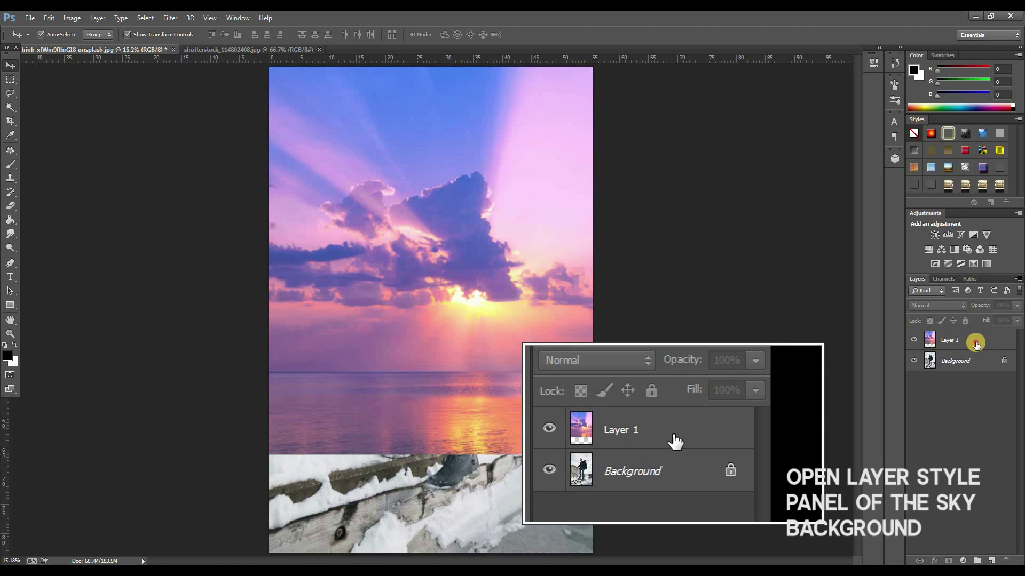
pyautogui.doubleClick(976, 343)
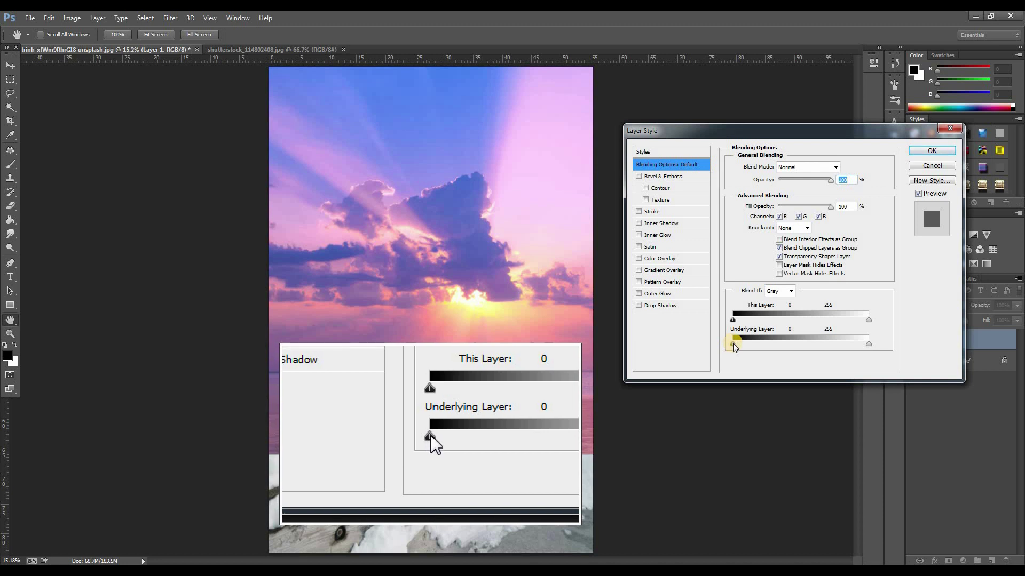
pyautogui.moveTo(732, 344)
pyautogui.mouseDown()
pyautogui.moveTo(846, 346)
pyautogui.moveTo(819, 344)
pyautogui.mouseUp()
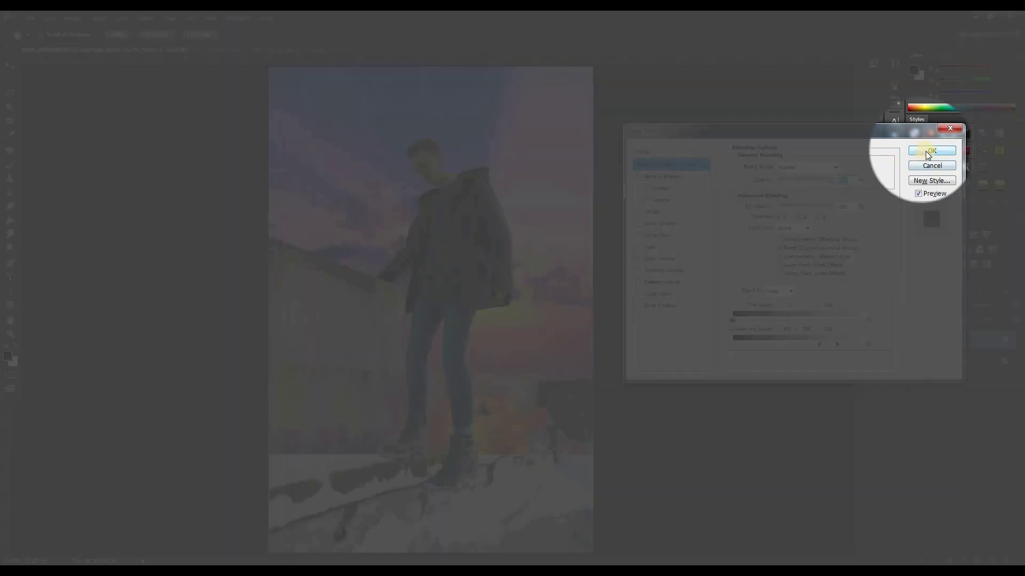
pyautogui.click(927, 151)
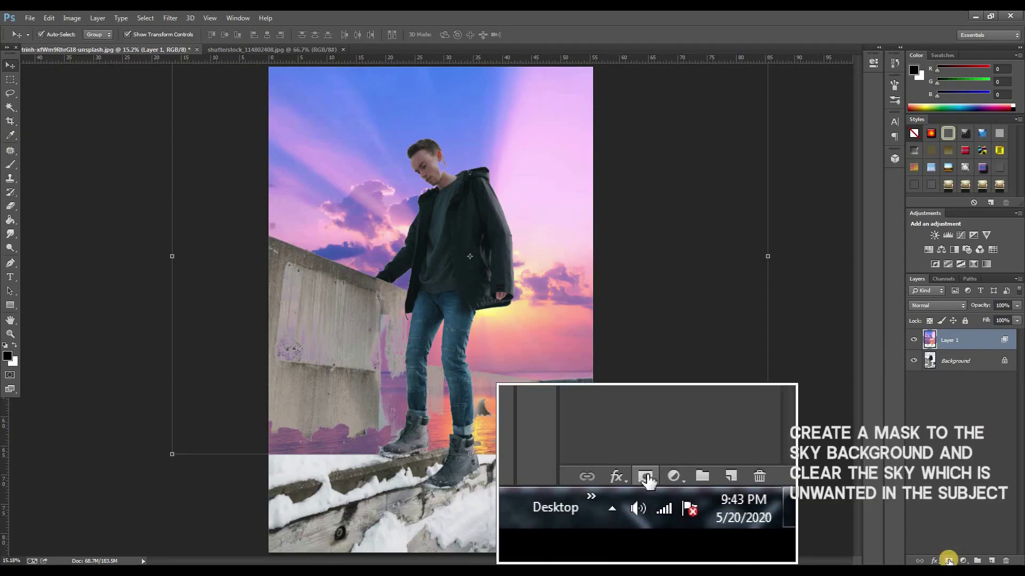
# Add a layer mask to the sunset layer and paint it black with an 800 px brush over the snow and lower concrete wall.
pyautogui.click(949, 561)
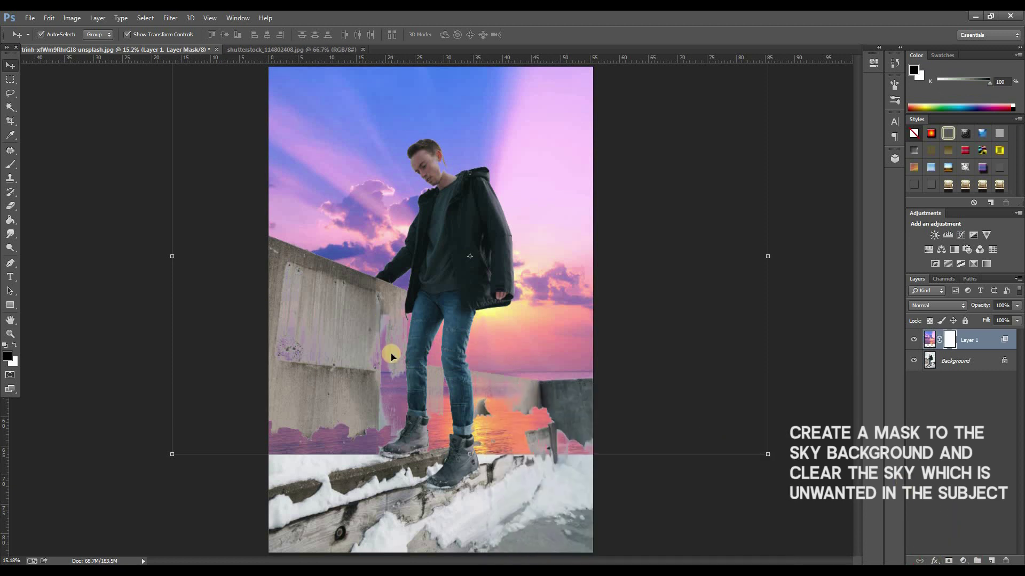
pyautogui.moveTo(397, 377); pyautogui.dragTo(449, 332)
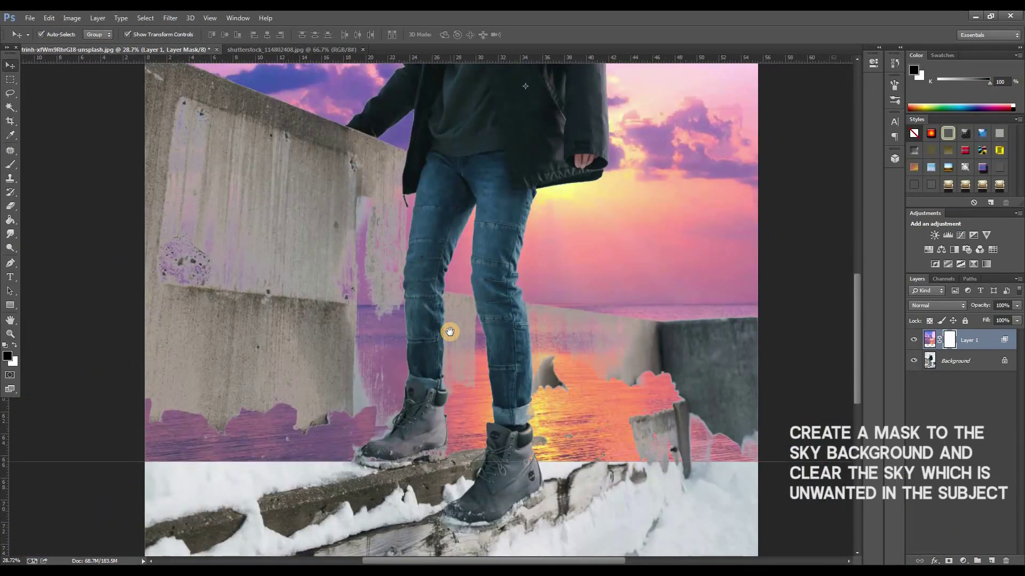
pyautogui.press('b')
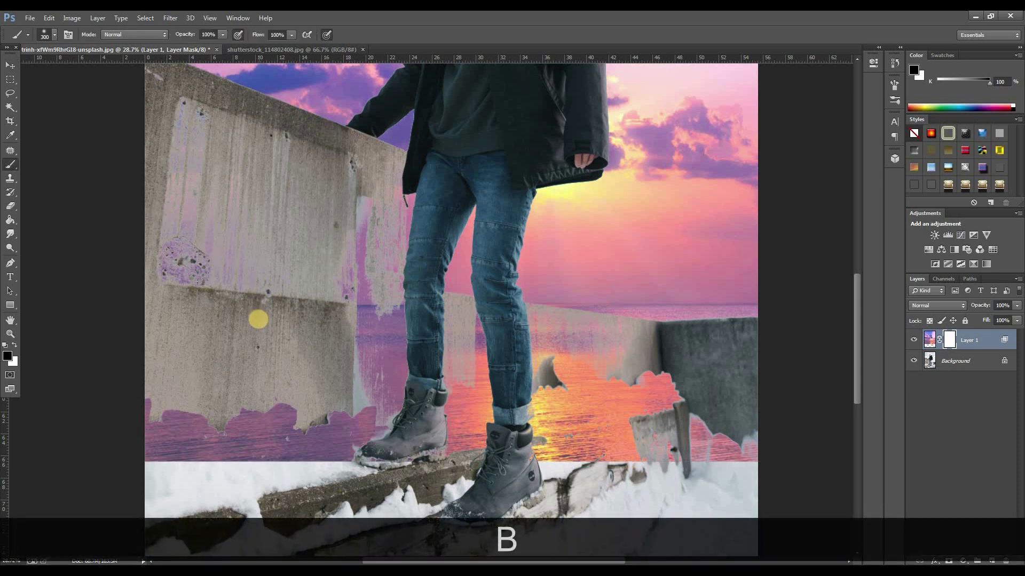
pyautogui.press(']')
pyautogui.press(']')
pyautogui.press(']')
pyautogui.press(']')
pyautogui.press(']')
pyautogui.moveTo(167, 419)
pyautogui.mouseDown()
pyautogui.moveTo(260, 435)
pyautogui.moveTo(338, 431)
pyautogui.moveTo(272, 438)
pyautogui.moveTo(410, 443)
pyautogui.moveTo(346, 335)
pyautogui.moveTo(374, 342)
pyautogui.mouseUp()
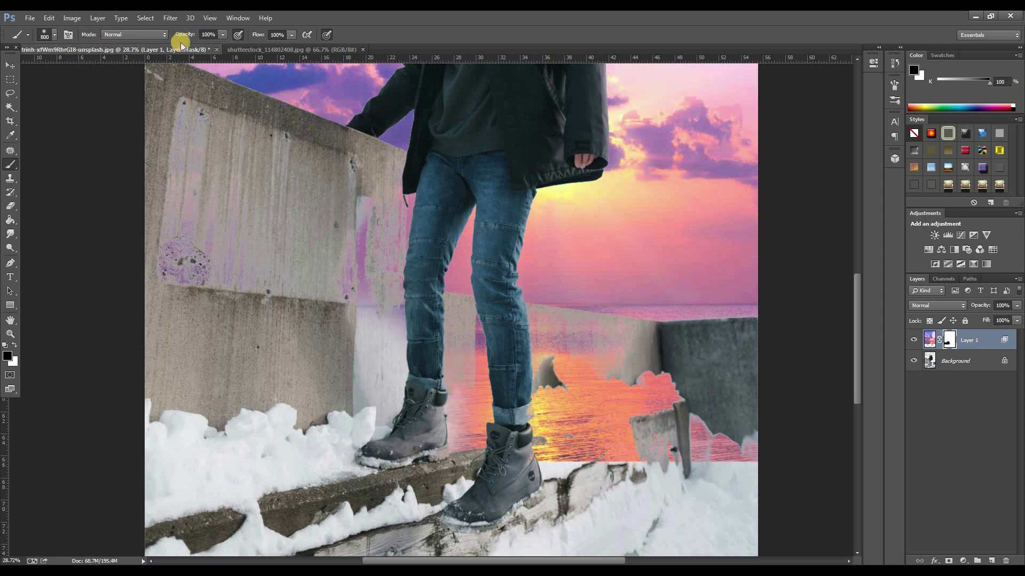
# Increase the brush hardness and mask the sunset off the concrete walls and remaining snow, reducing the brush to 500 px for the low wall.
pyautogui.click(55, 35)
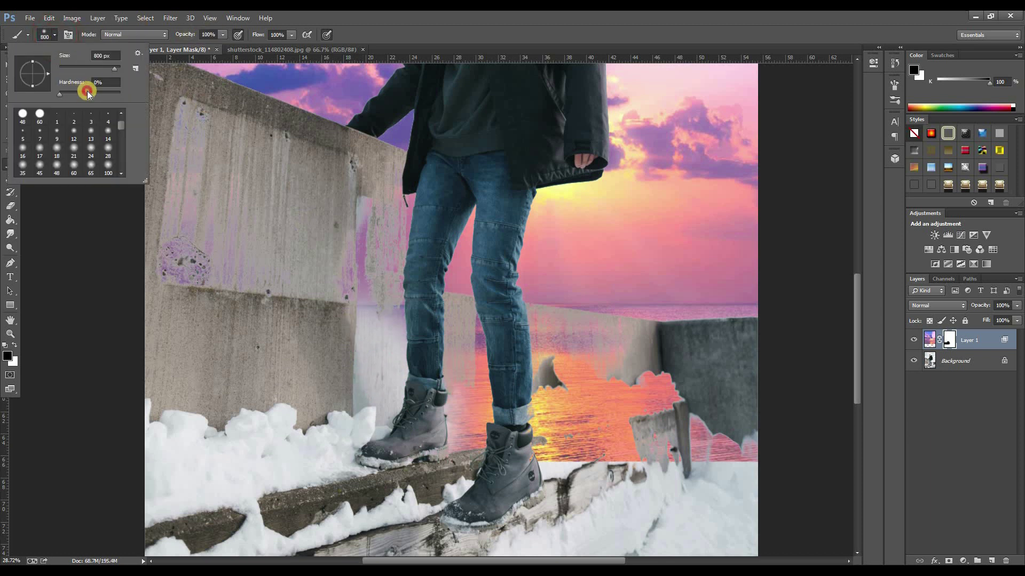
pyautogui.press('[')
pyautogui.moveTo(373, 245)
pyautogui.mouseDown()
pyautogui.moveTo(349, 310)
pyautogui.moveTo(190, 256)
pyautogui.mouseUp()
pyautogui.moveTo(456, 359); pyautogui.dragTo(715, 438)
pyautogui.press('[')
pyautogui.press('[')
pyautogui.press('[')
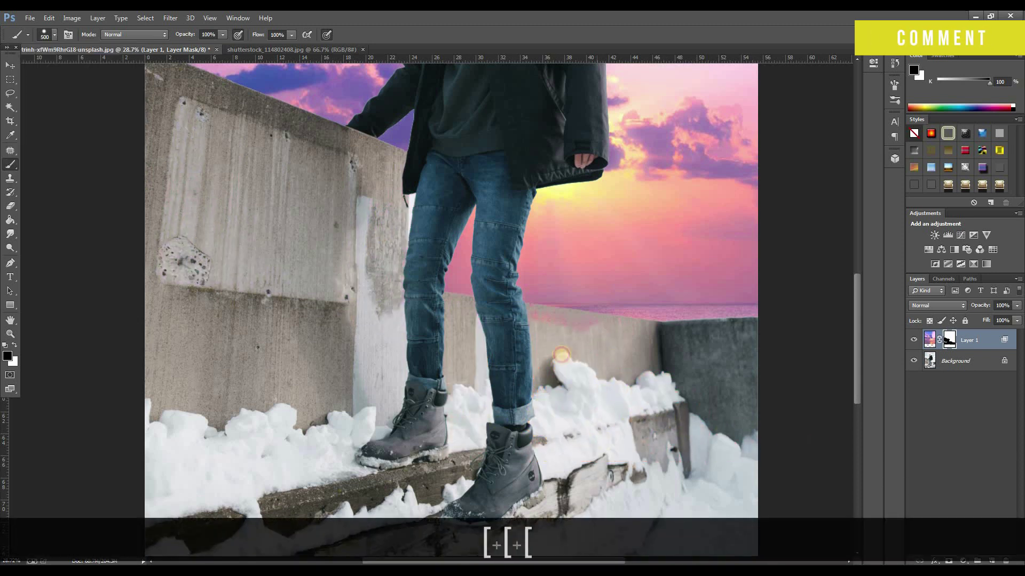
pyautogui.moveTo(512, 343); pyautogui.dragTo(555, 555)
# Paint the mask white along the back of the man's head and neck to restore the sunset sky there.
pyautogui.press('z')
pyautogui.click(539, 172)
pyautogui.press('b')
pyautogui.moveTo(490, 182)
pyautogui.mouseDown()
pyautogui.moveTo(522, 270)
pyautogui.moveTo(542, 291)
pyautogui.mouseUp()
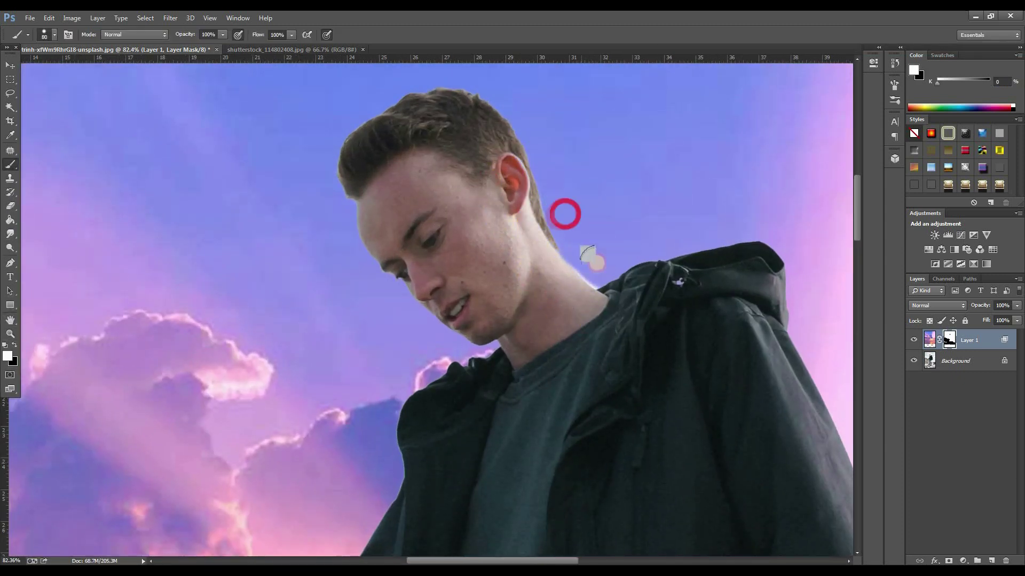
# Touch up the sunset layer's mask in the gap between the jacket hem, the jeans and the concrete wall.
pyautogui.scroll(-5, 583, 235)
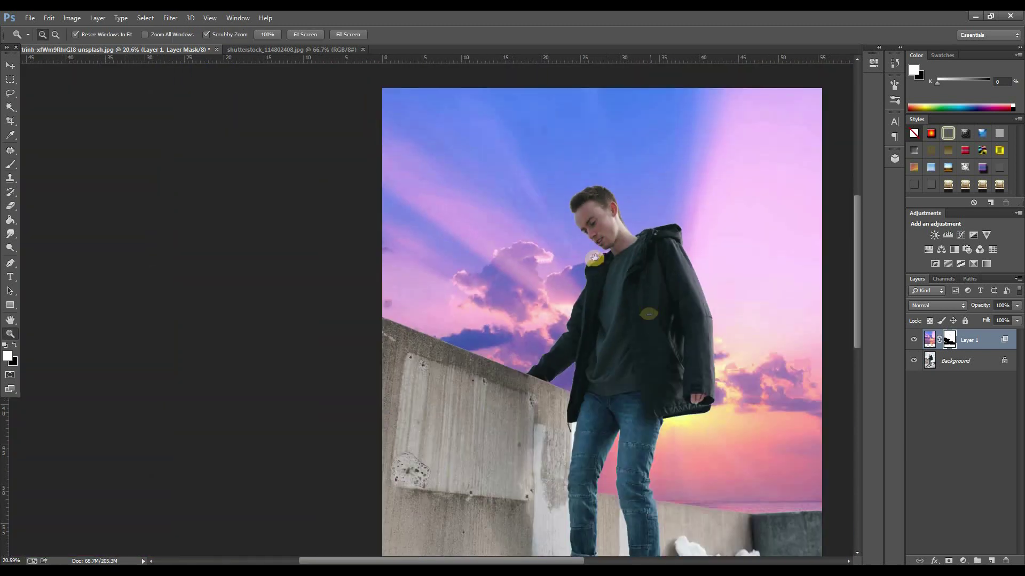
pyautogui.scroll(3, 423, 193)
pyautogui.moveTo(443, 228)
pyautogui.mouseDown()
pyautogui.moveTo(439, 276)
pyautogui.moveTo(426, 223)
pyautogui.mouseUp()
pyautogui.press('x')
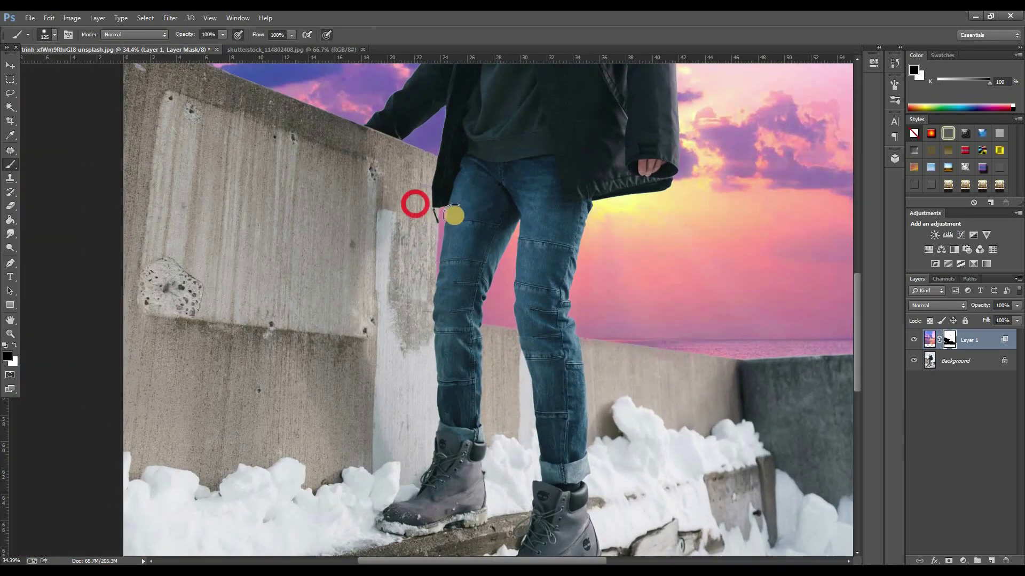
# Fit the whole photo in view and toggle the sunset layer's visibility to compare before and after.
pyautogui.press('z')
pyautogui.hotkey('ctrl', '0')
pyautogui.click(913, 340)
pyautogui.click(913, 340)
pyautogui.click(913, 342)
pyautogui.click(913, 342)
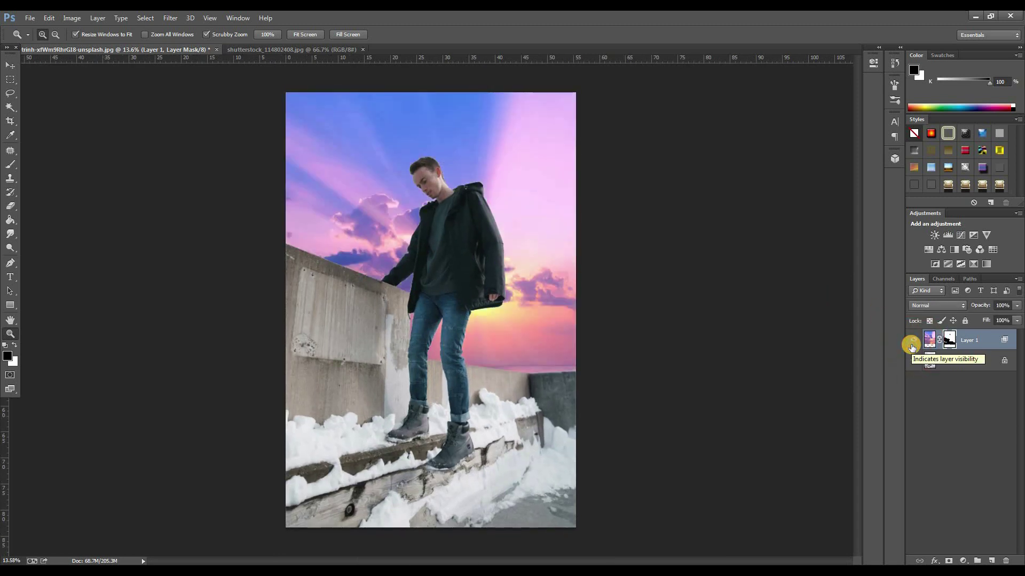
# Add a new layer on top, fill it with gray and set its blend mode to Saturation.
pyautogui.click(991, 561)
pyautogui.hotkey('shift', 'F5')
pyautogui.click(486, 187)
pyautogui.click(486, 251)
pyautogui.click(573, 175)
pyautogui.click(936, 305)
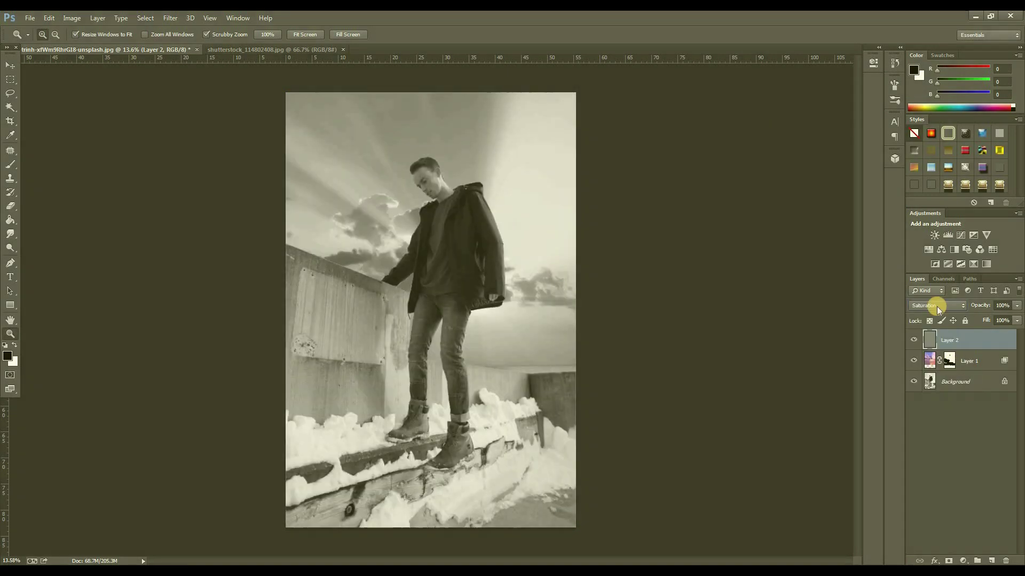
# Add a Curves adjustment clipped to the sunset layer, adjust the sky's tones with on-image targeting, and hide the gray check layer.
pyautogui.click(989, 361)
pyautogui.click(959, 235)
pyautogui.click(758, 102)
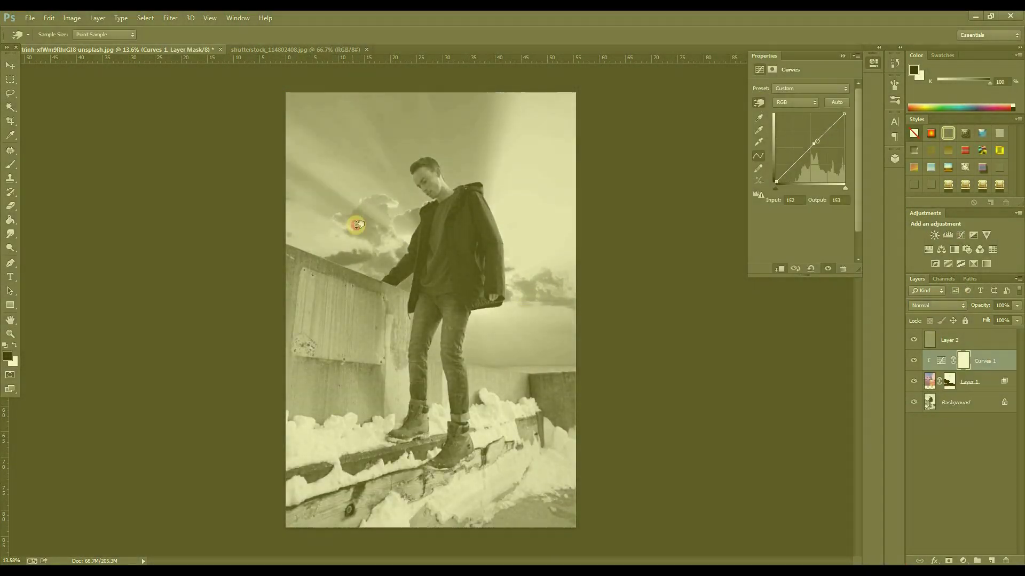
pyautogui.moveTo(319, 226); pyautogui.dragTo(410, 213)
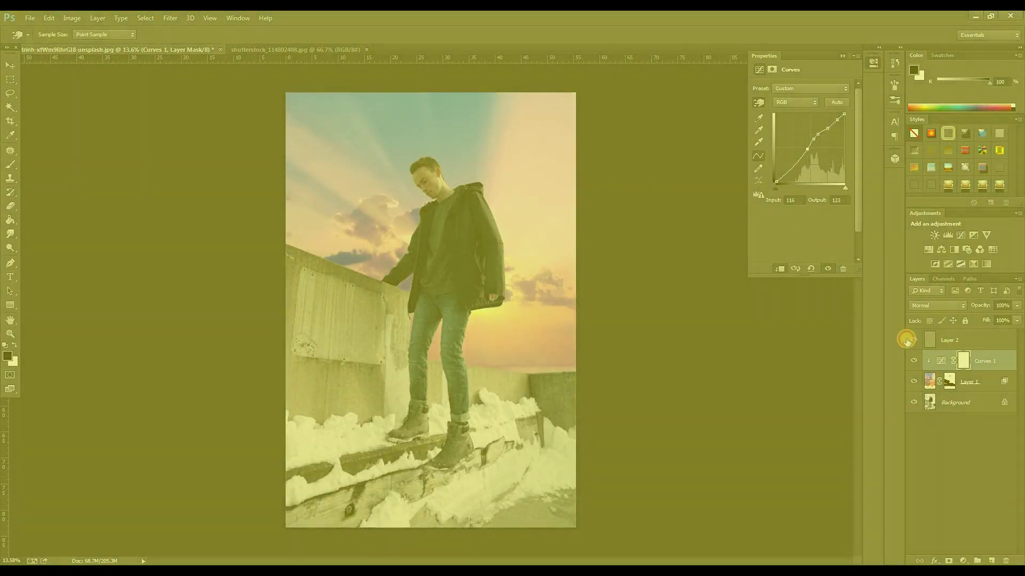
pyautogui.click(913, 340)
# Add a Hue/Saturation adjustment clipped to the sunset layer and reduce the sky's saturation with on-image targeting.
pyautogui.click(970, 382)
pyautogui.click(928, 249)
pyautogui.click(779, 268)
pyautogui.click(759, 102)
pyautogui.moveTo(422, 139); pyautogui.dragTo(392, 138)
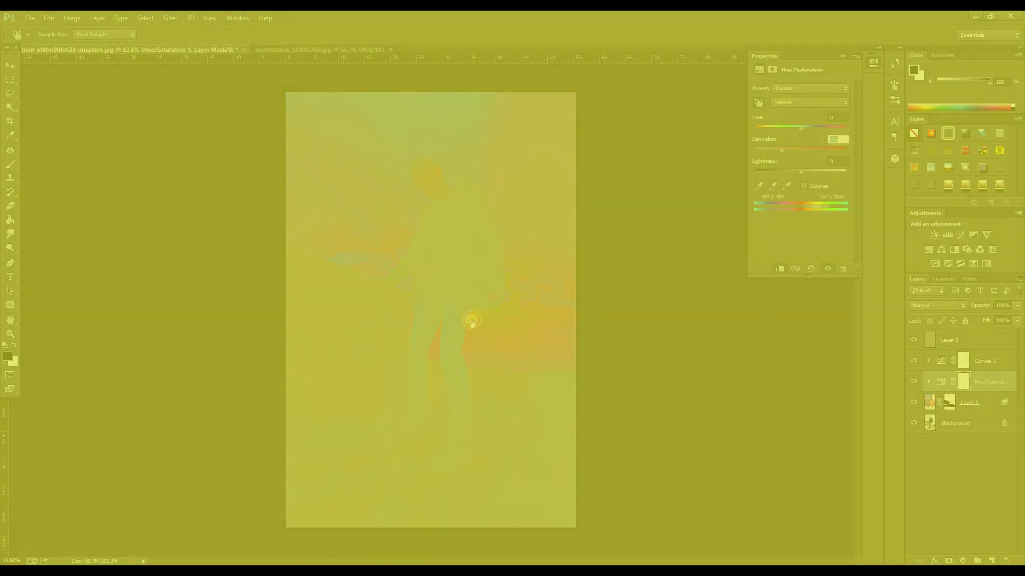
pyautogui.click(912, 340)
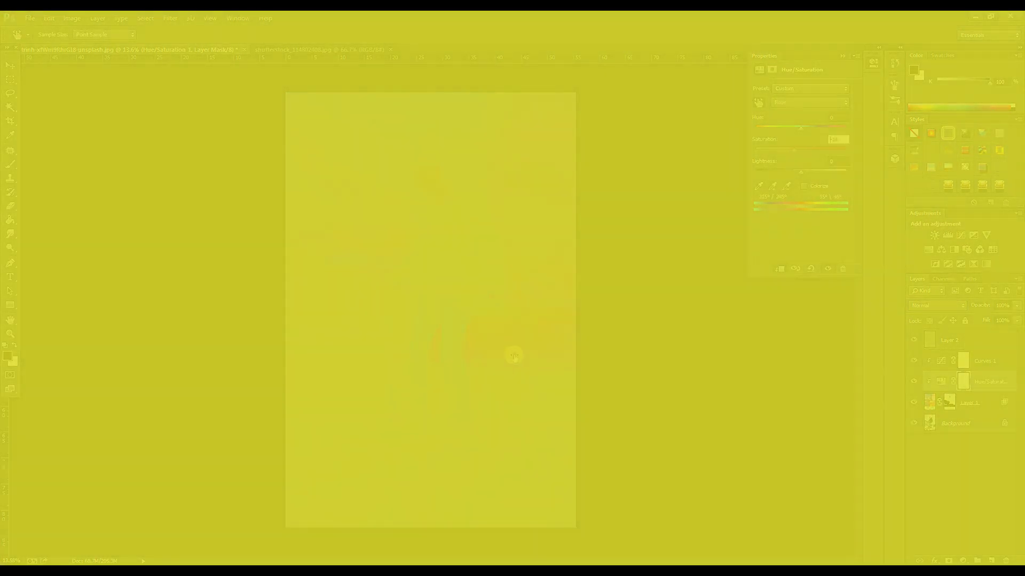